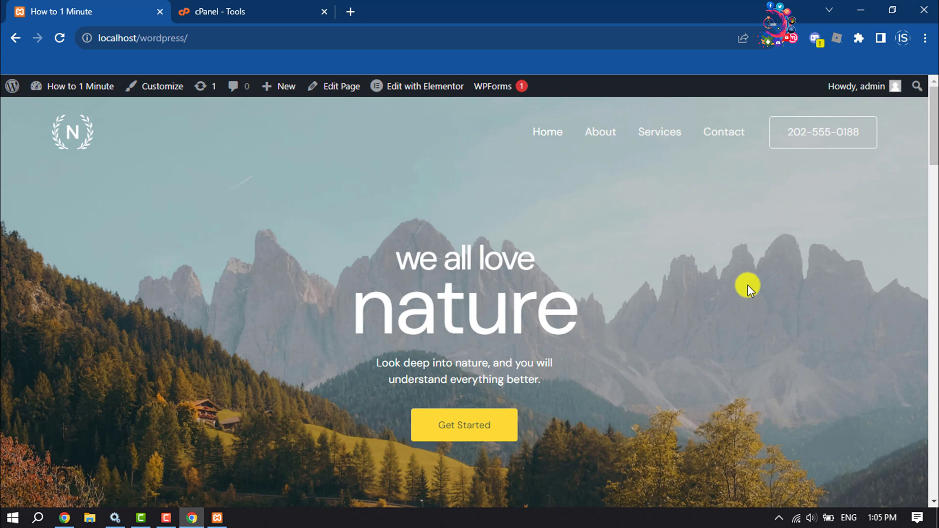
Scroll the localhost nature-themed homepage, select its address, then switch to the 'cPanel - Tools' tab
{"action": "mouse_move", "coordinate": [931, 130]}
{"action": "left_mouse_down"}
{"action": "mouse_move", "coordinate": [929, 450]}
{"action": "mouse_move", "coordinate": [931, 117]}
{"action": "left_mouse_up"}
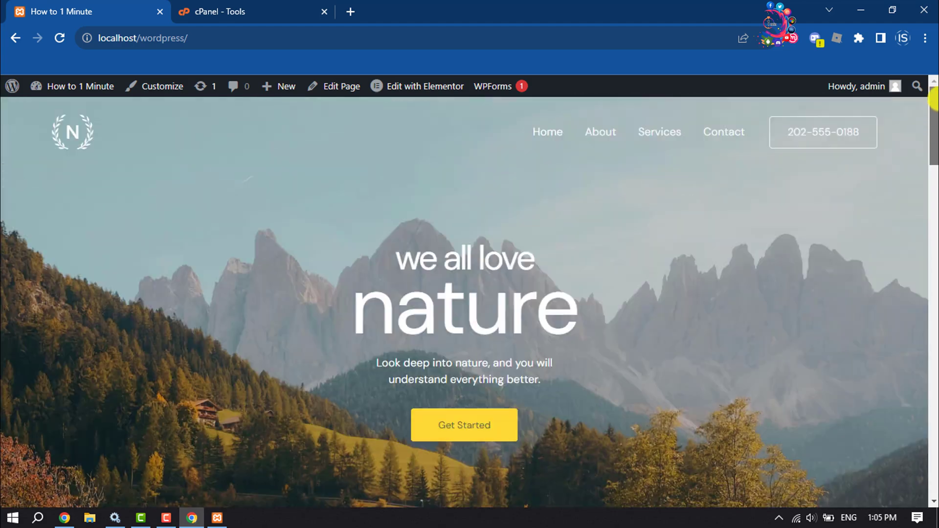
{"action": "left_click", "coordinate": [176, 40]}
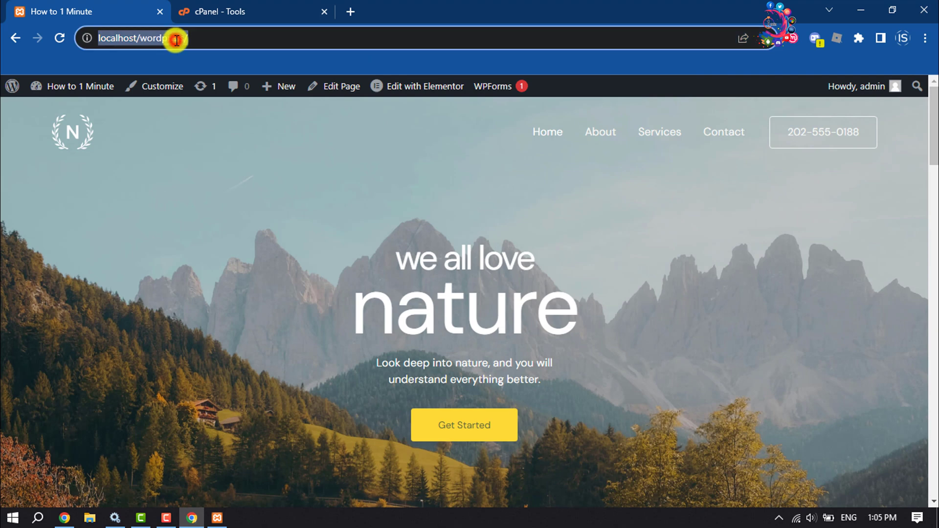
{"action": "left_click", "coordinate": [198, 228]}
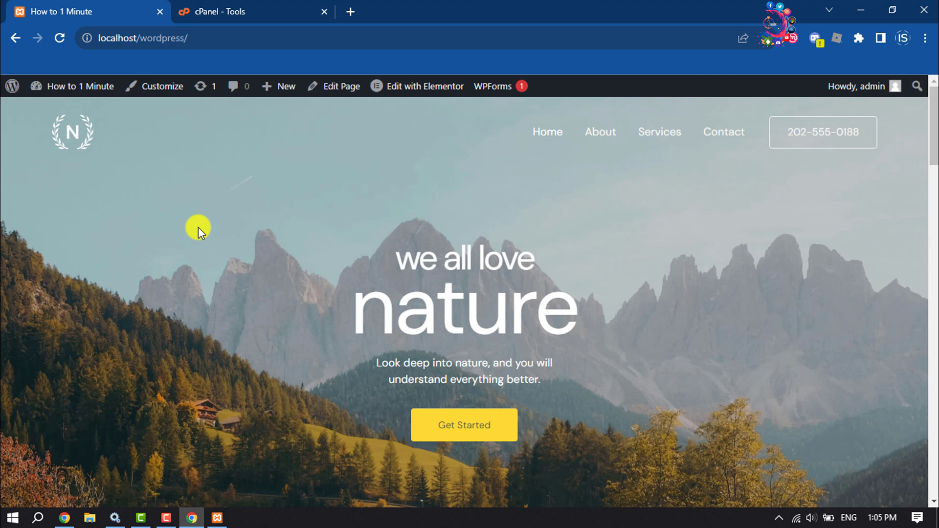
{"action": "left_click", "coordinate": [224, 8]}
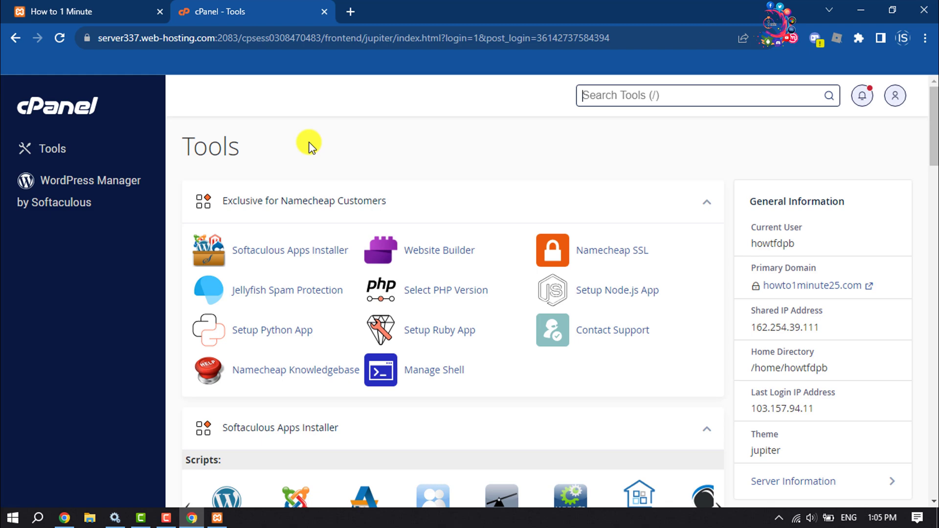
Switch back to the localhost WordPress tab
{"action": "key", "text": "ctrl+shift+Tab"}
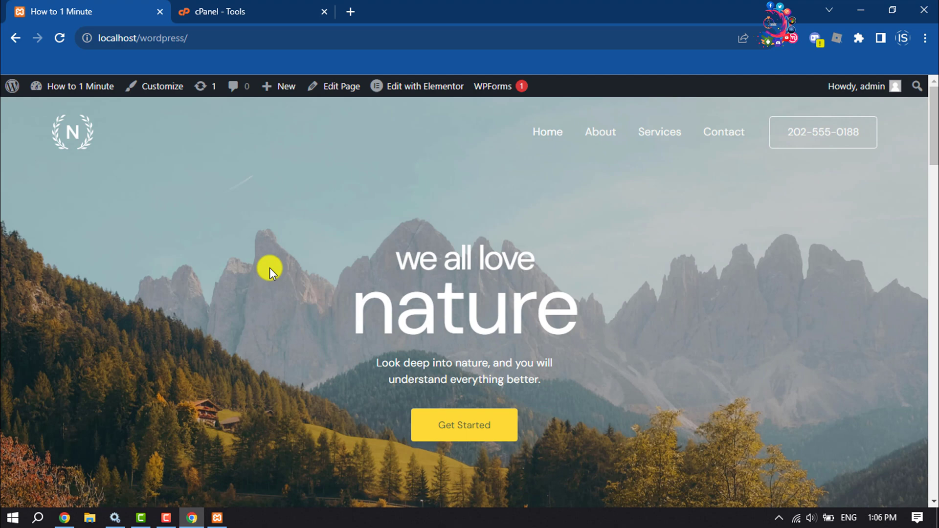
Go to the local site's Dashboard, then Plugins > Add New
{"action": "mouse_move", "coordinate": [74, 87]}
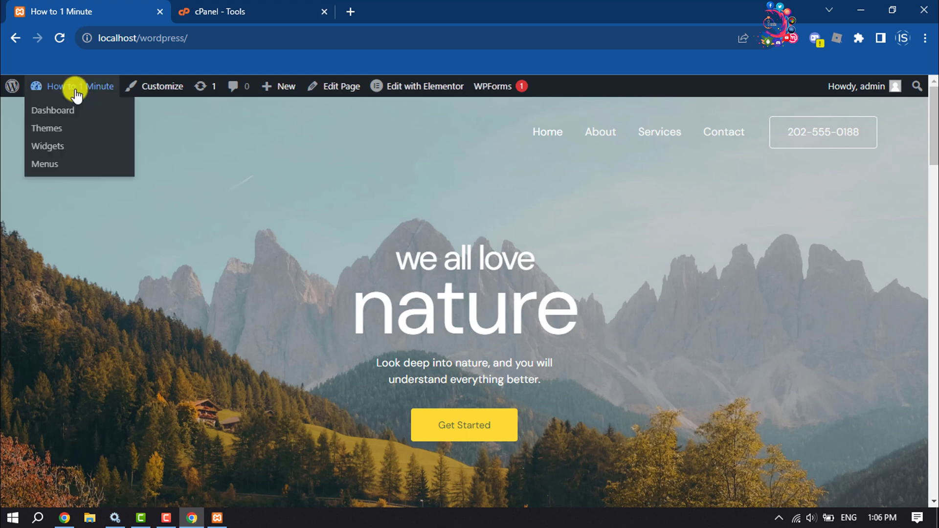
{"action": "left_click", "coordinate": [63, 113]}
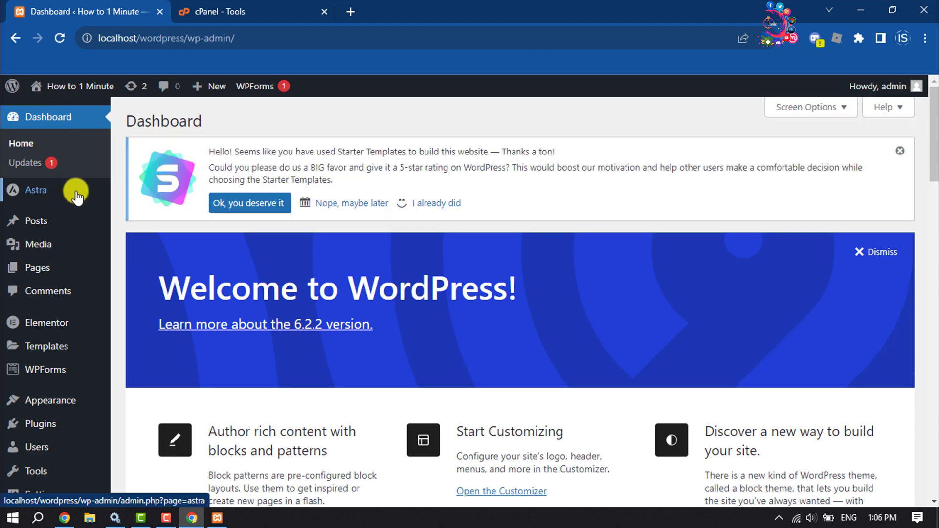
{"action": "mouse_move", "coordinate": [42, 426]}
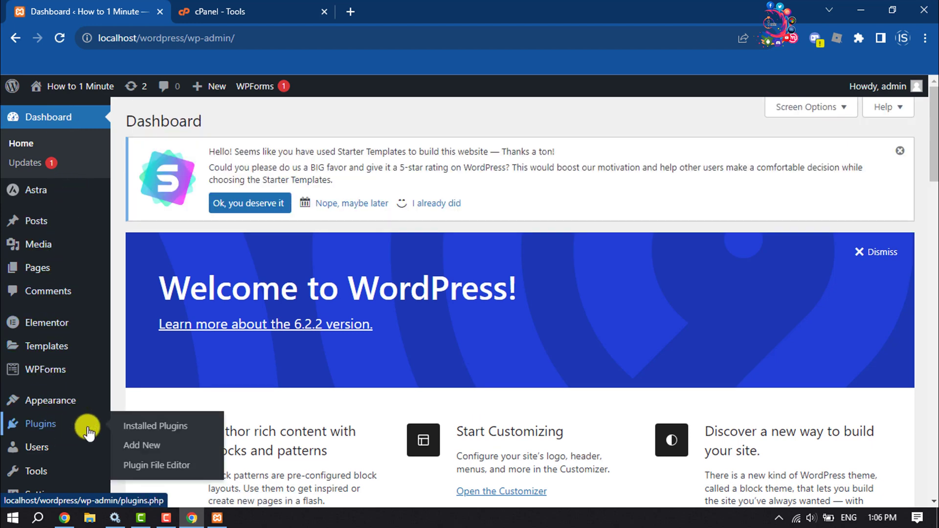
{"action": "left_click", "coordinate": [143, 446]}
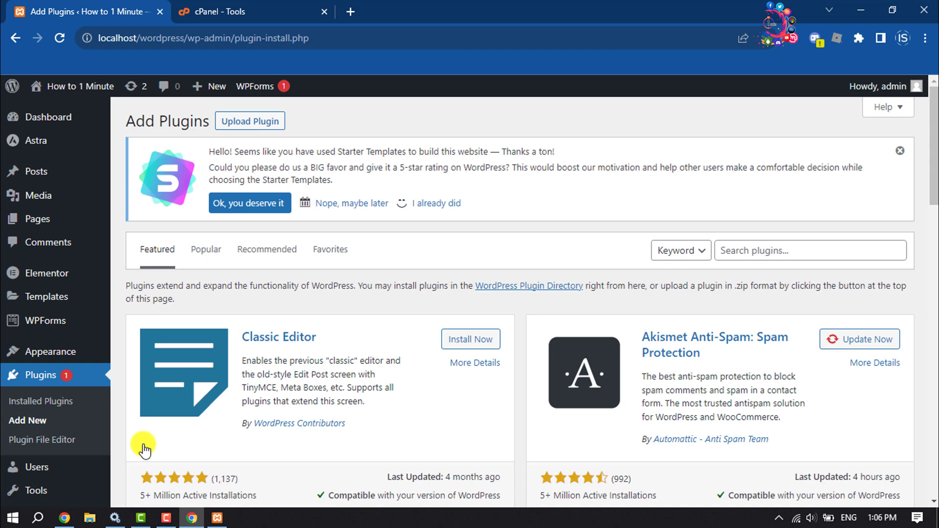
Search plugins for 'all in one migratio', then install and activate All-in-One WP Migration
{"action": "left_click", "coordinate": [735, 248]}
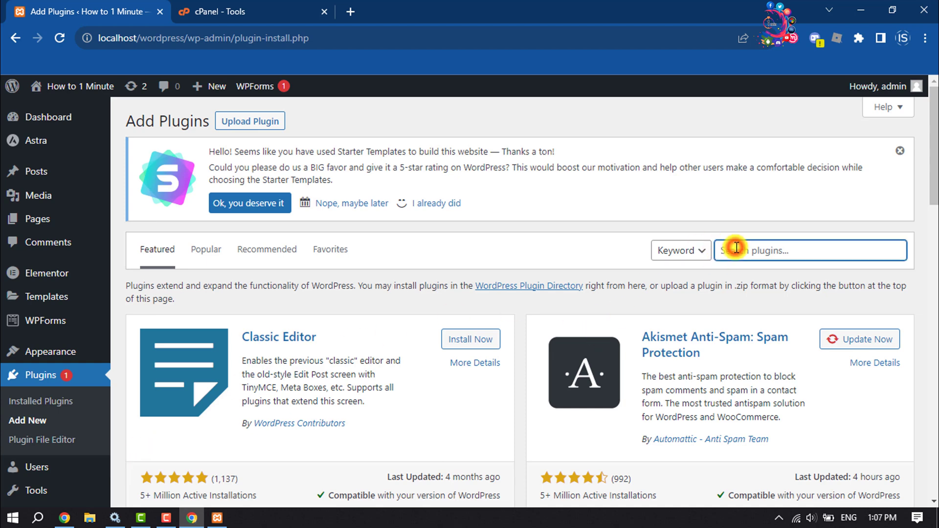
{"action": "type", "text": "all in"}
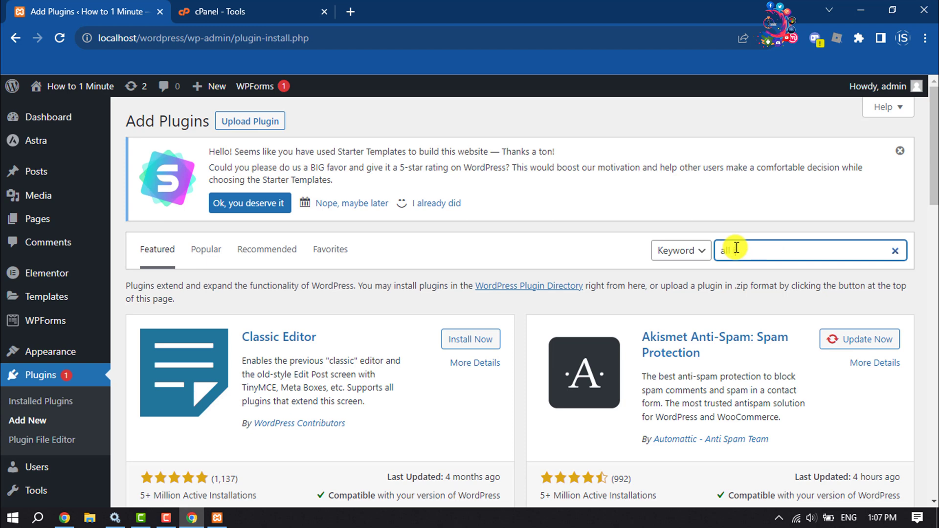
{"action": "type", "text": " one migration"}
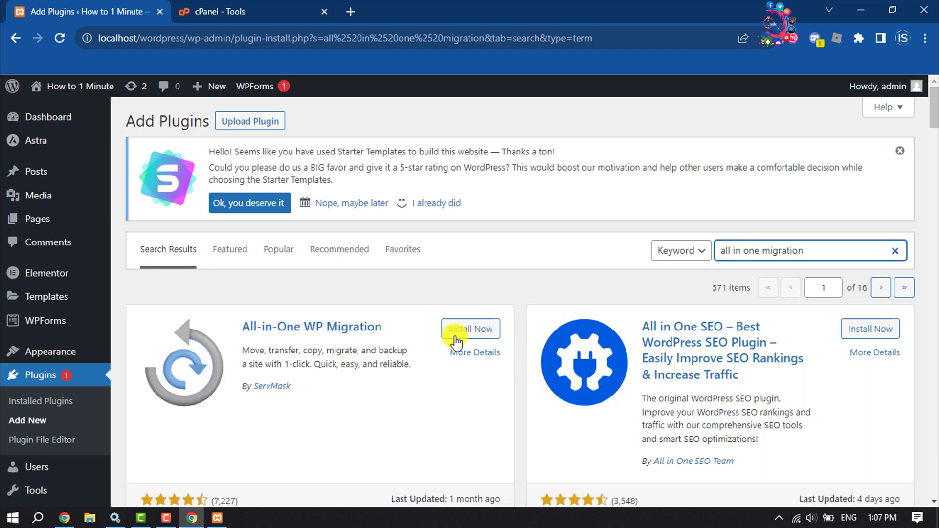
{"action": "left_click", "coordinate": [458, 338]}
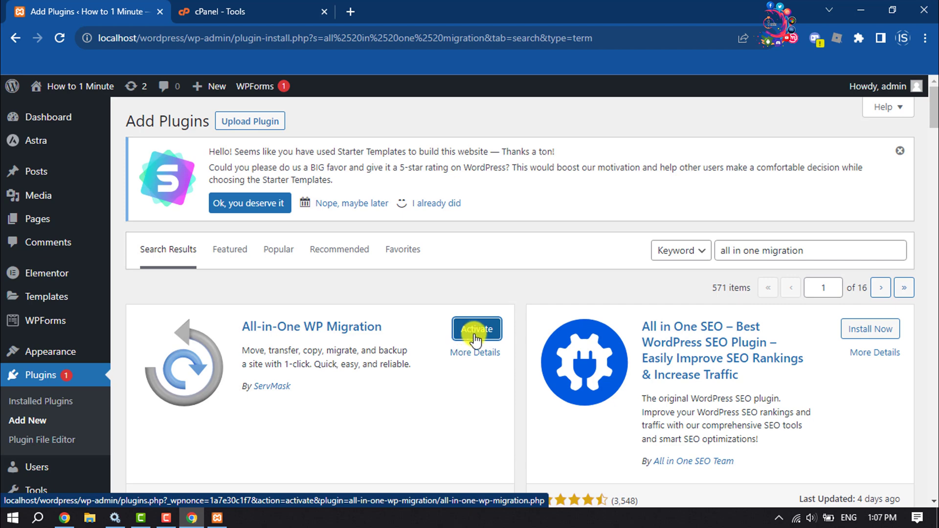
{"action": "left_click", "coordinate": [474, 336]}
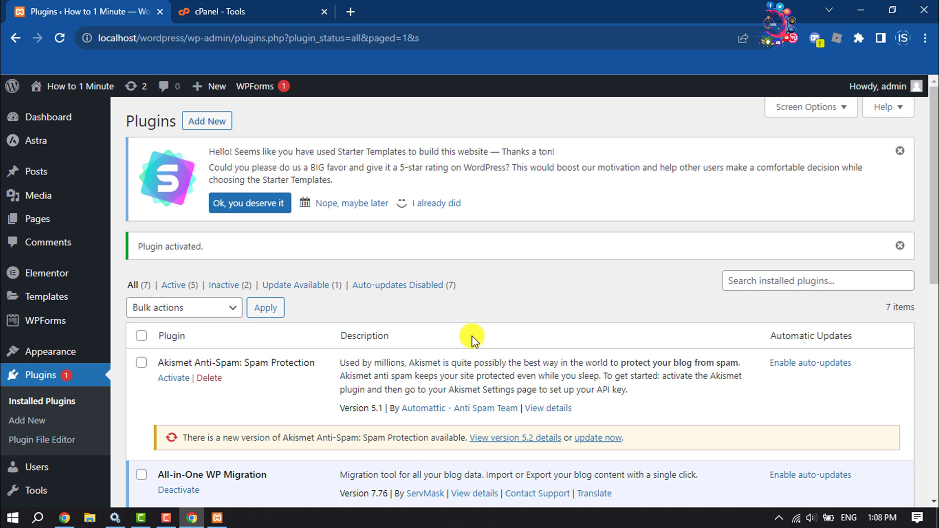
Open All-in-One WP Migration > Export from the admin sidebar
{"action": "scroll", "coordinate": [465, 345], "scroll_direction": "down", "scroll_amount": 1}
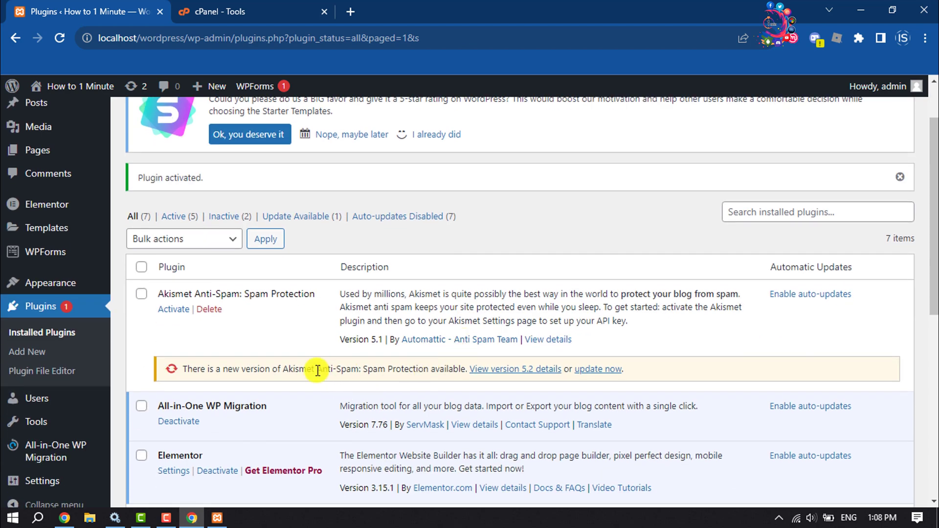
{"action": "mouse_move", "coordinate": [44, 463]}
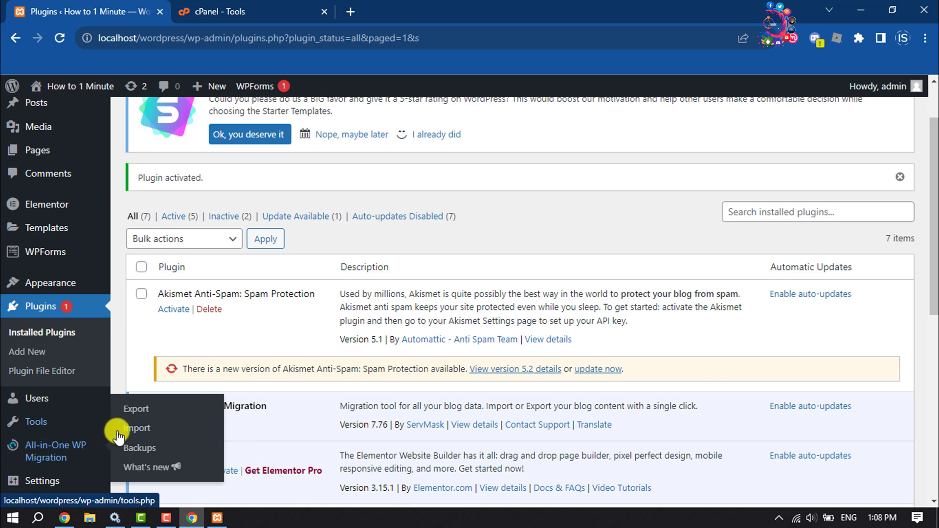
{"action": "left_click", "coordinate": [144, 416]}
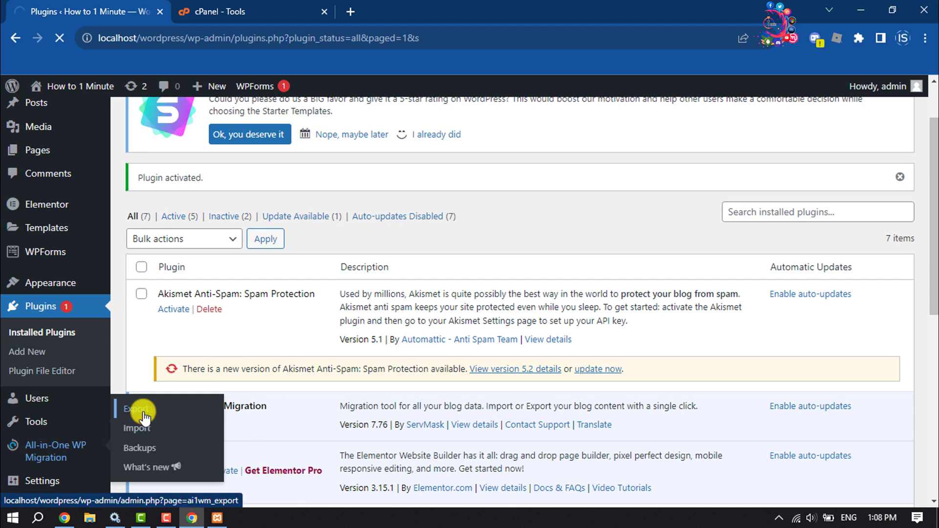
{"action": "scroll", "coordinate": [151, 313], "scroll_direction": "down", "scroll_amount": 2}
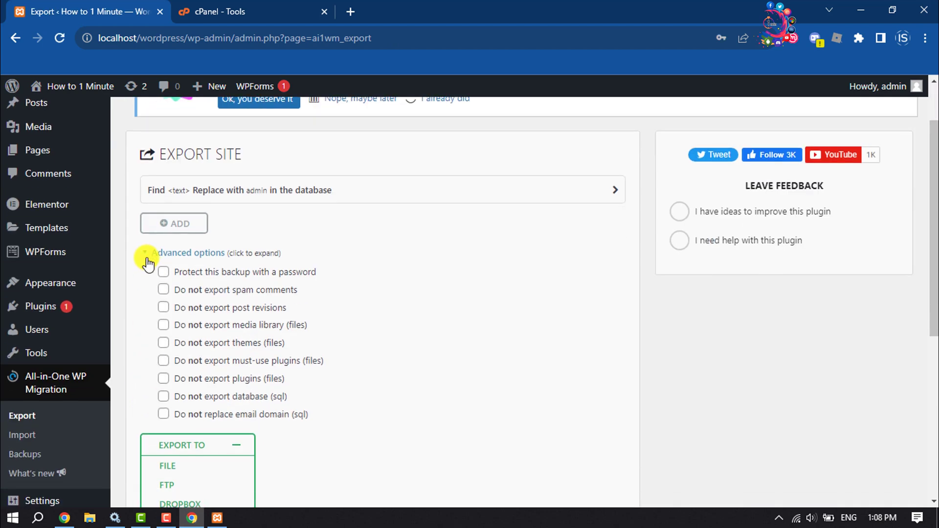
Collapse Advanced options and export the site to FILE, producing a 160 MB package
{"action": "left_click", "coordinate": [147, 262]}
{"action": "left_click", "coordinate": [239, 285]}
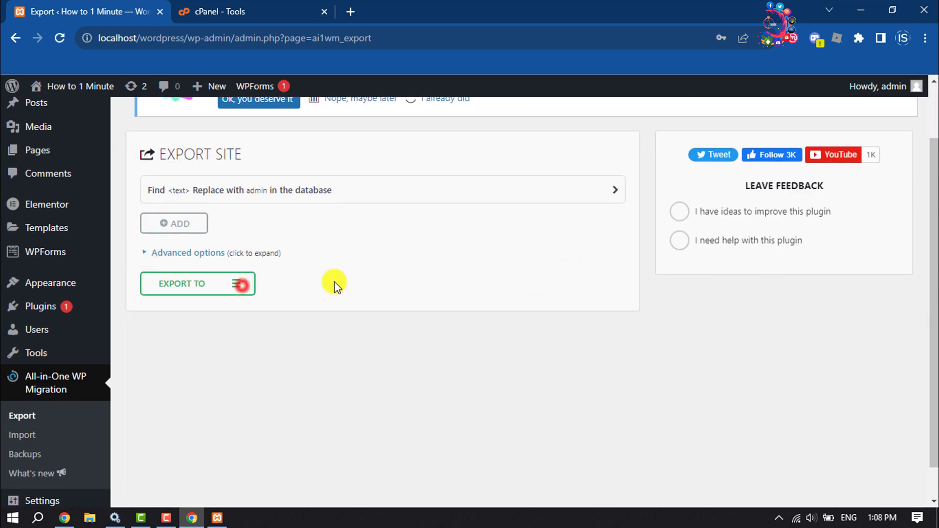
{"action": "left_click", "coordinate": [214, 286]}
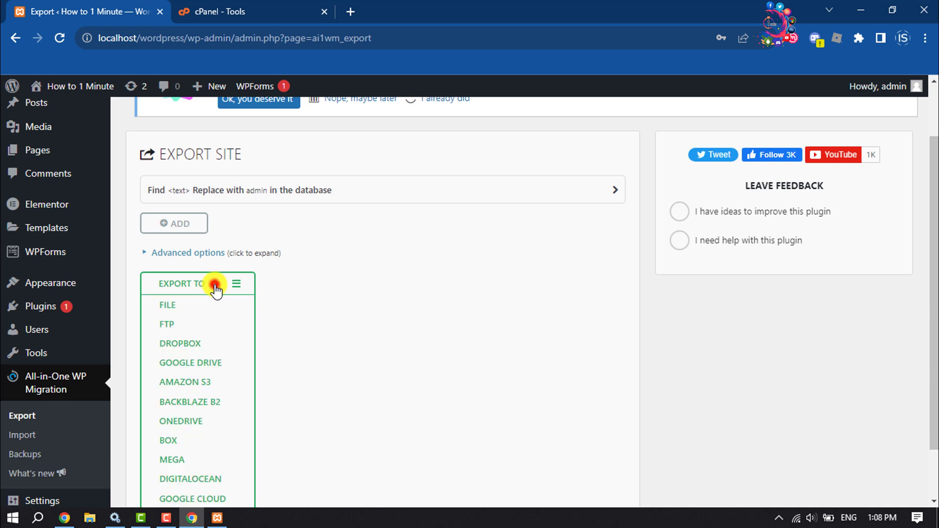
{"action": "scroll", "coordinate": [213, 289], "scroll_direction": "down", "scroll_amount": 3}
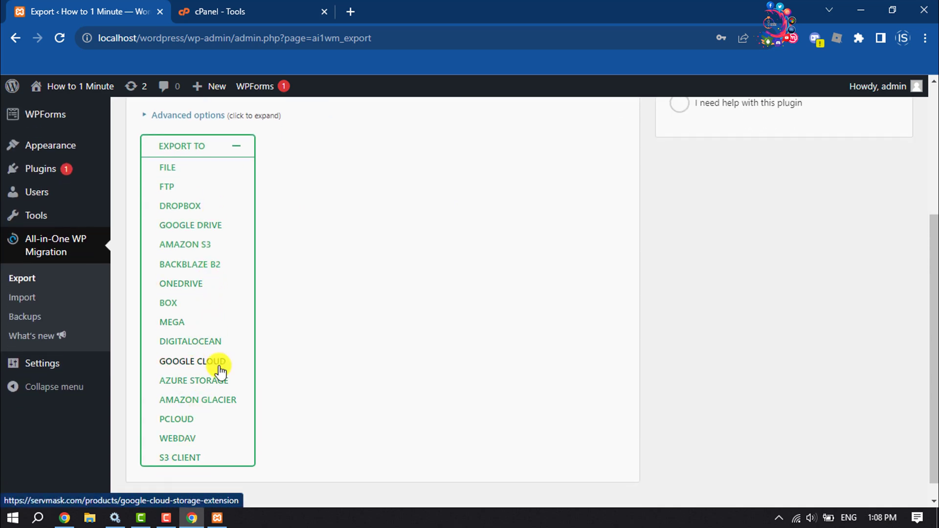
{"action": "scroll", "coordinate": [219, 363], "scroll_direction": "up", "scroll_amount": 3}
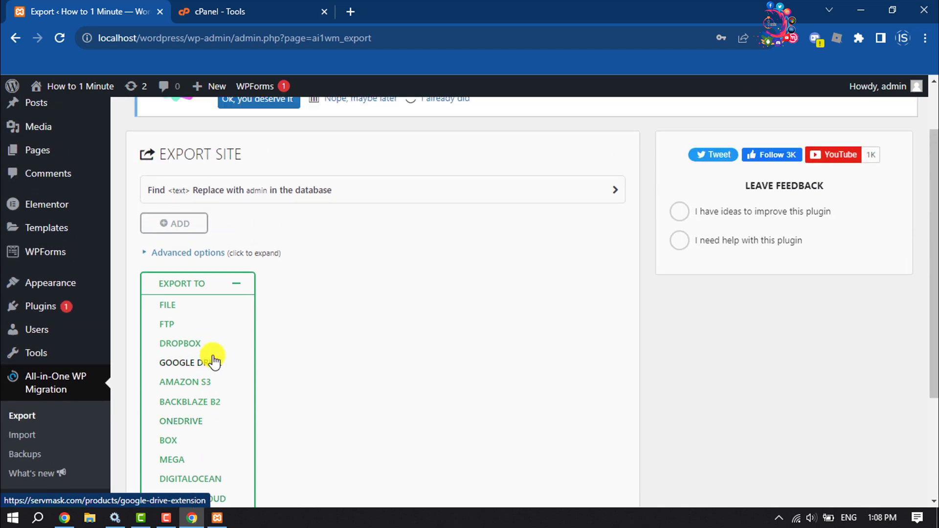
{"action": "left_click", "coordinate": [181, 308]}
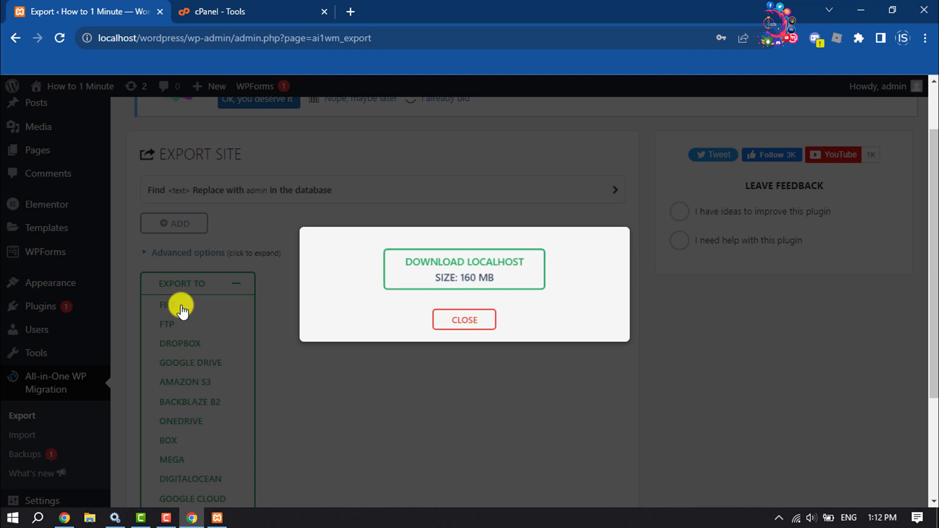
Download the 160 MB localhost export, then return to the cPanel Tools tab
{"action": "left_click", "coordinate": [440, 273]}
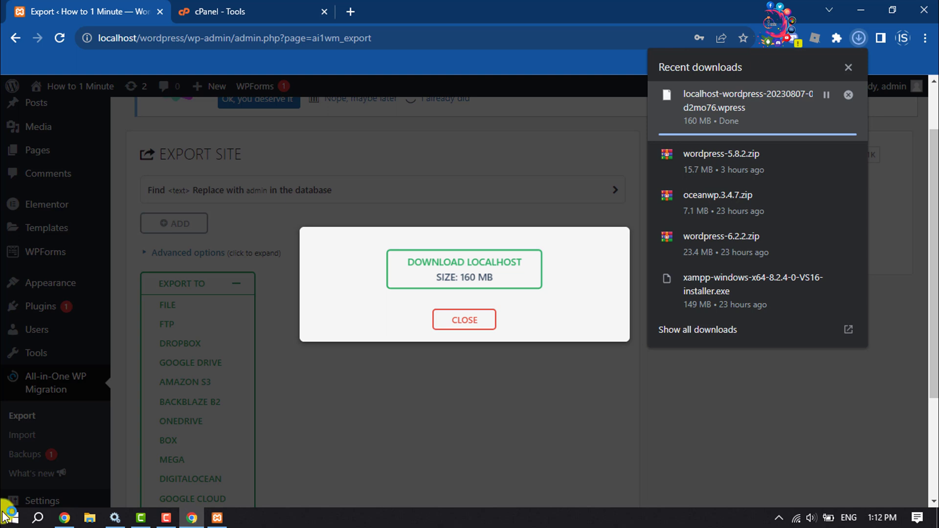
{"action": "left_click", "coordinate": [431, 201]}
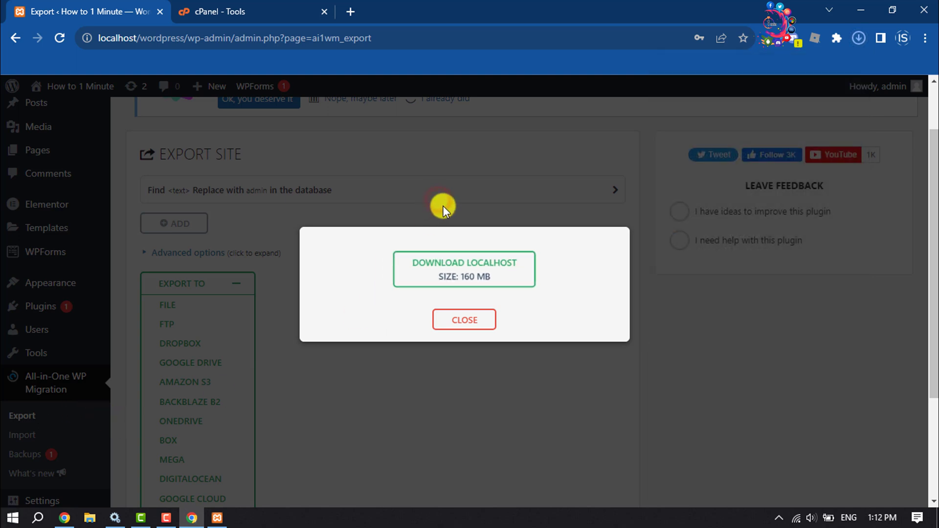
{"action": "left_click", "coordinate": [262, 6]}
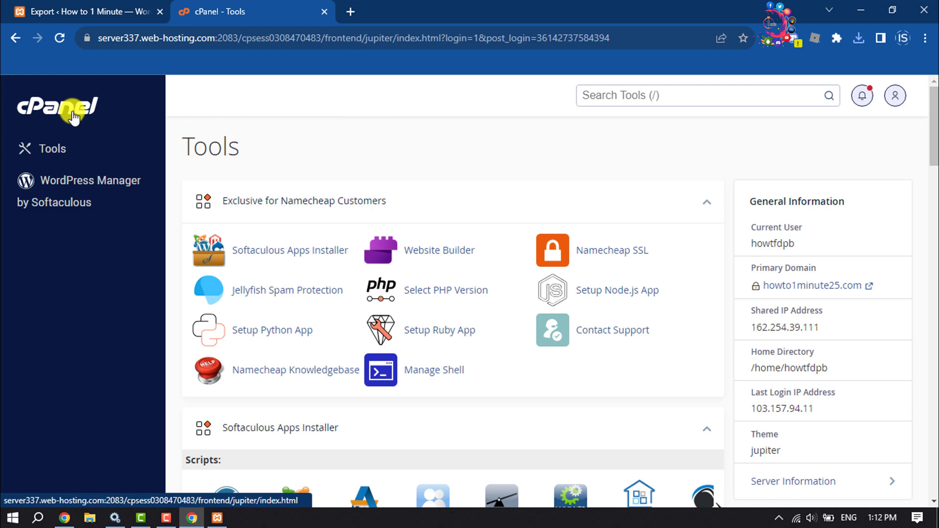
{"action": "left_click", "coordinate": [303, 251]}
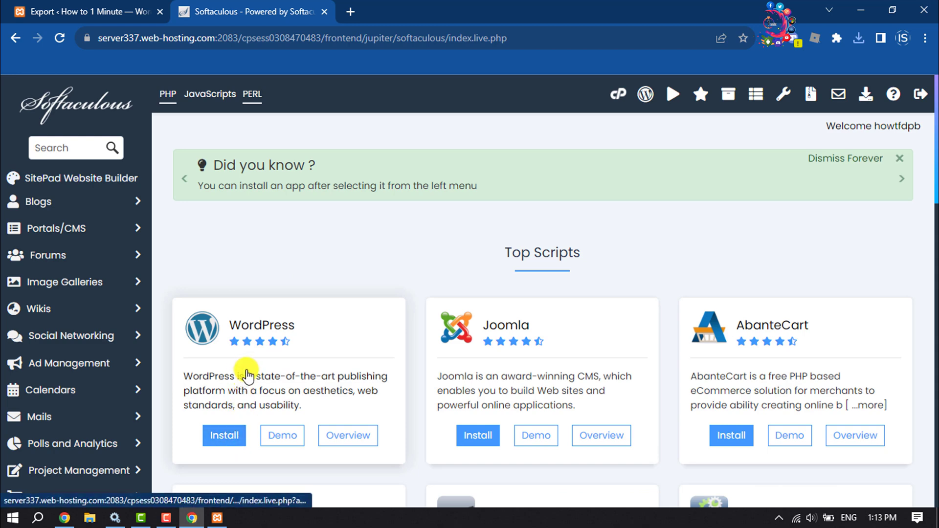
{"action": "left_click", "coordinate": [228, 440]}
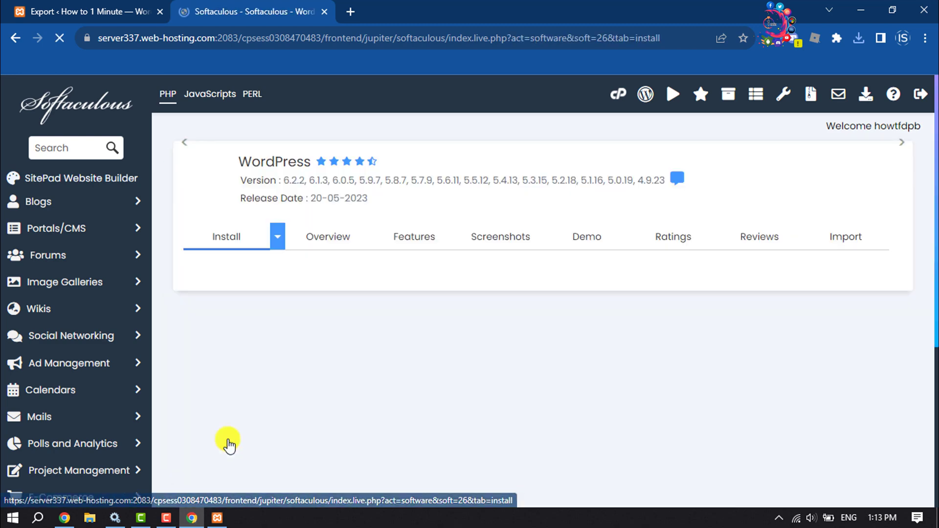
{"action": "scroll", "coordinate": [226, 442], "scroll_direction": "down", "scroll_amount": 4}
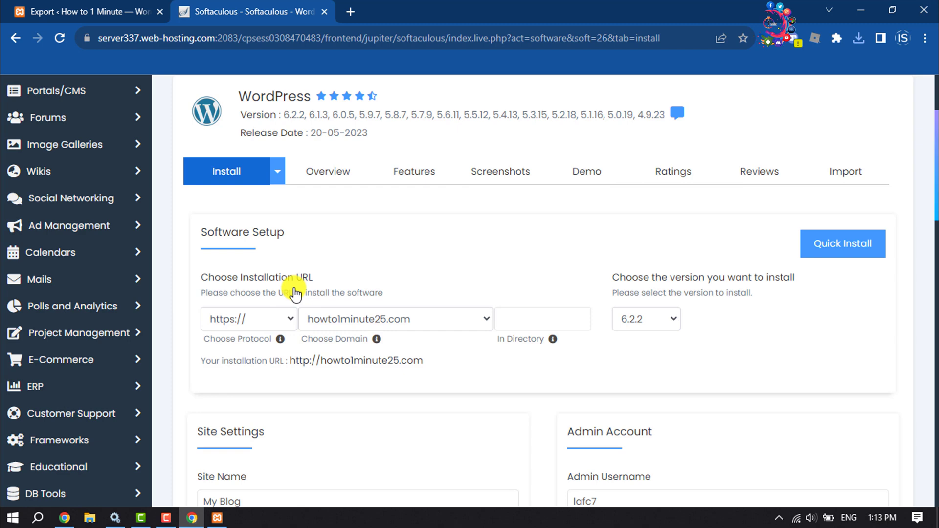
{"action": "left_click", "coordinate": [264, 319]}
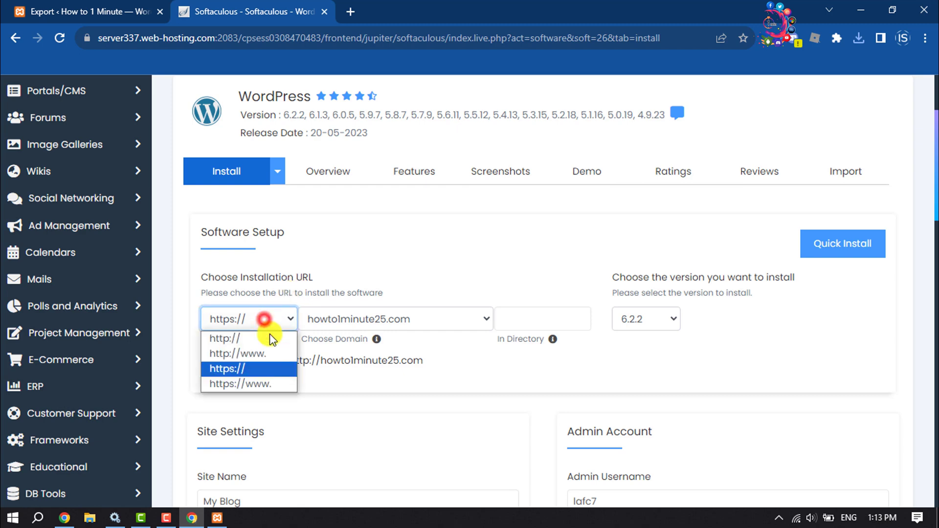
{"action": "left_click", "coordinate": [242, 372]}
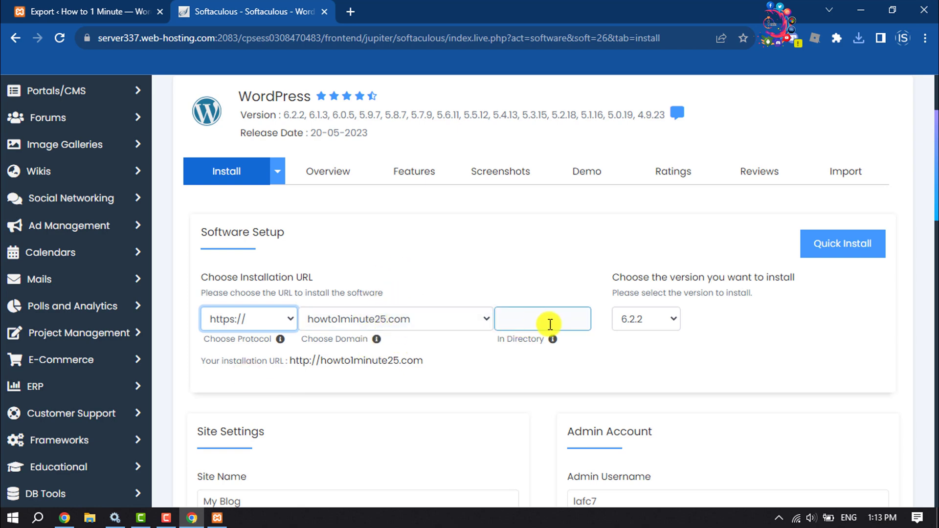
Keep WordPress 6.2.2, replace the admin username and password, and run the install
{"action": "left_click", "coordinate": [673, 320]}
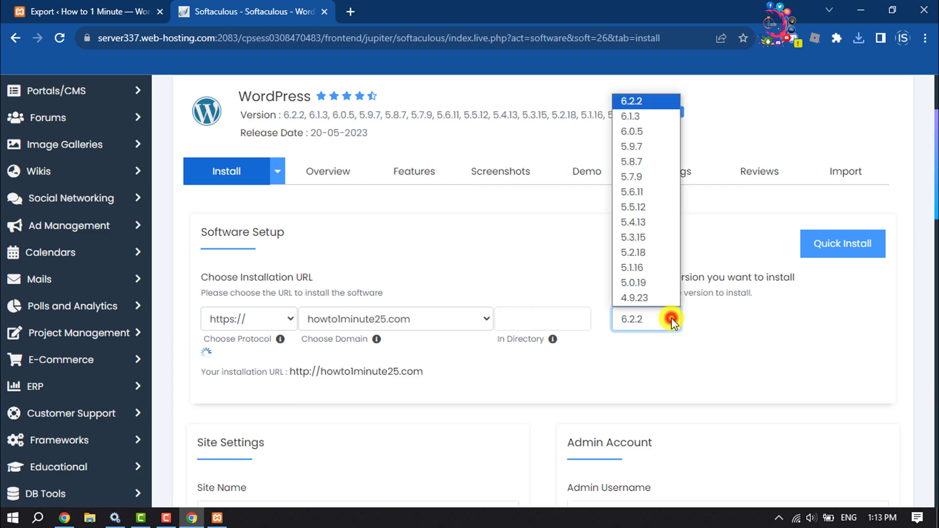
{"action": "left_click", "coordinate": [634, 102]}
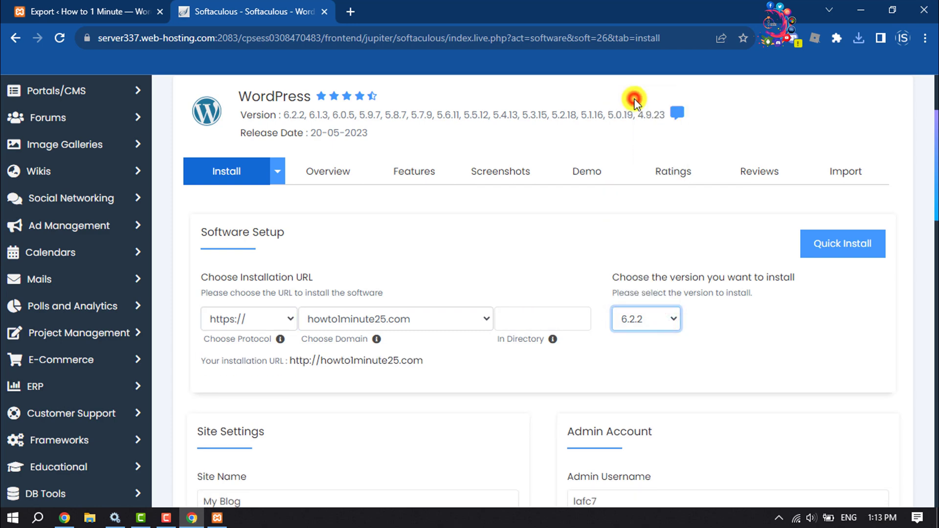
{"action": "scroll", "coordinate": [621, 254], "scroll_direction": "down", "scroll_amount": 1}
{"action": "scroll", "coordinate": [621, 252], "scroll_direction": "down", "scroll_amount": 3}
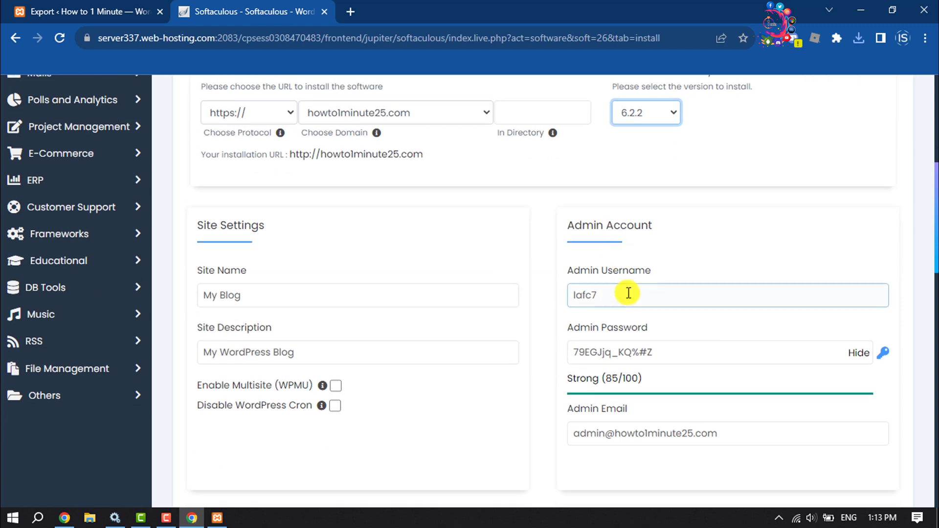
{"action": "double_click", "coordinate": [625, 296]}
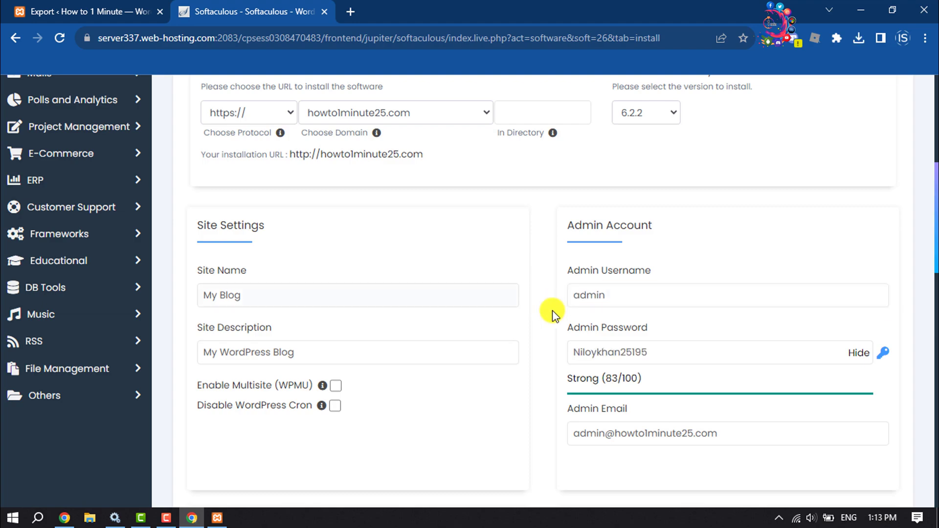
{"action": "scroll", "coordinate": [557, 314], "scroll_direction": "down", "scroll_amount": 10}
{"action": "scroll", "coordinate": [565, 318], "scroll_direction": "down", "scroll_amount": 7}
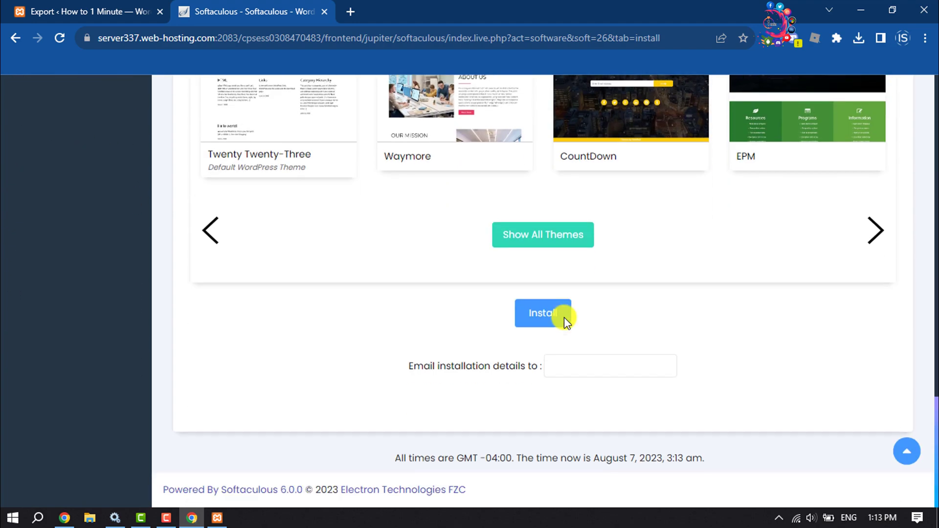
{"action": "left_click", "coordinate": [546, 323]}
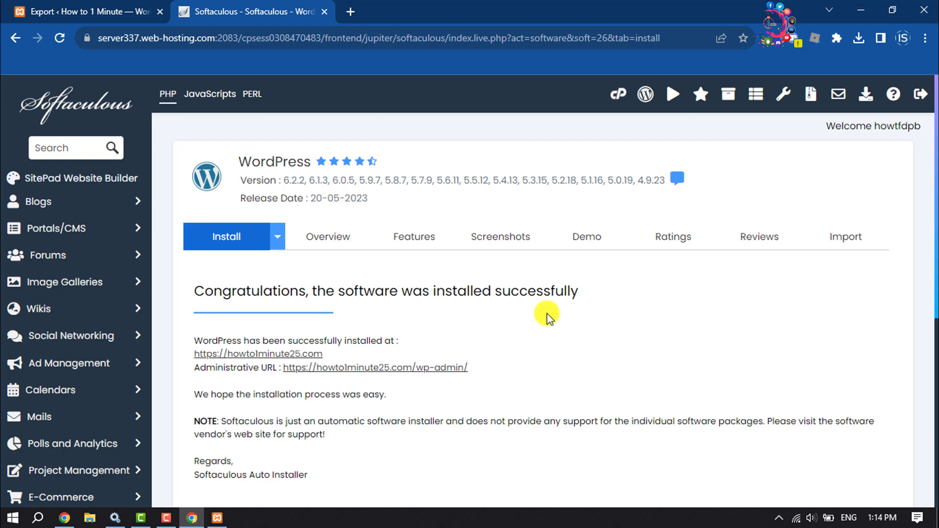
Open howto1minute25.com in a new tab, view its 'Hello world!' post, then return to Softaculous
{"action": "right_click", "coordinate": [308, 356]}
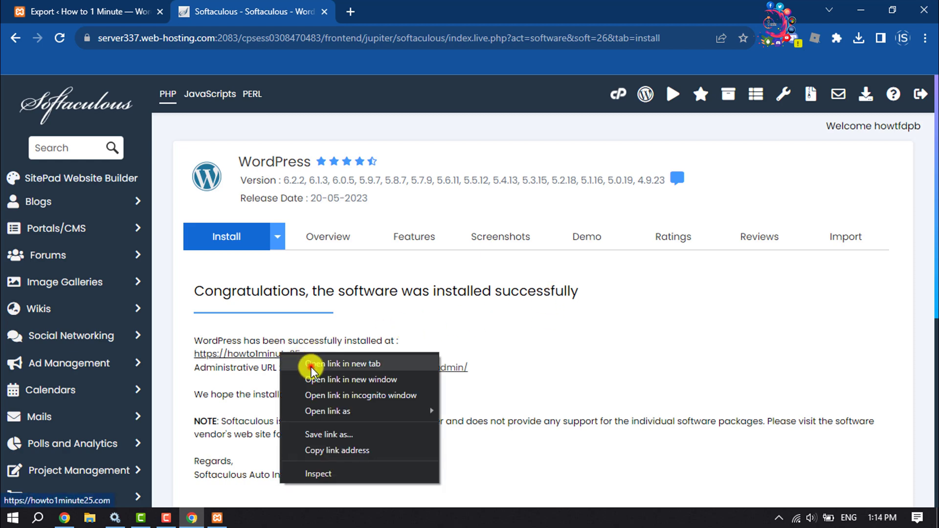
{"action": "left_click", "coordinate": [310, 364]}
{"action": "left_click", "coordinate": [428, 7]}
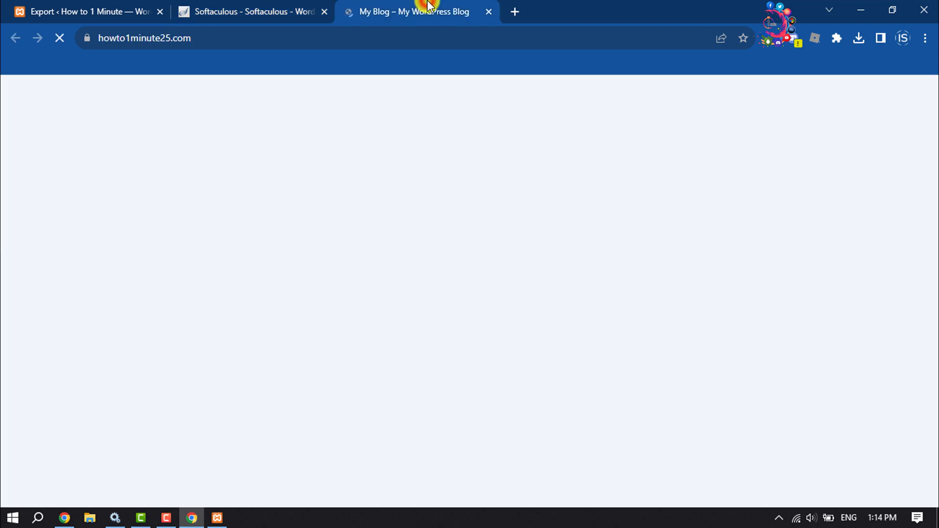
{"action": "scroll", "coordinate": [421, 212], "scroll_direction": "down", "scroll_amount": 5}
{"action": "scroll", "coordinate": [421, 212], "scroll_direction": "up", "scroll_amount": 4}
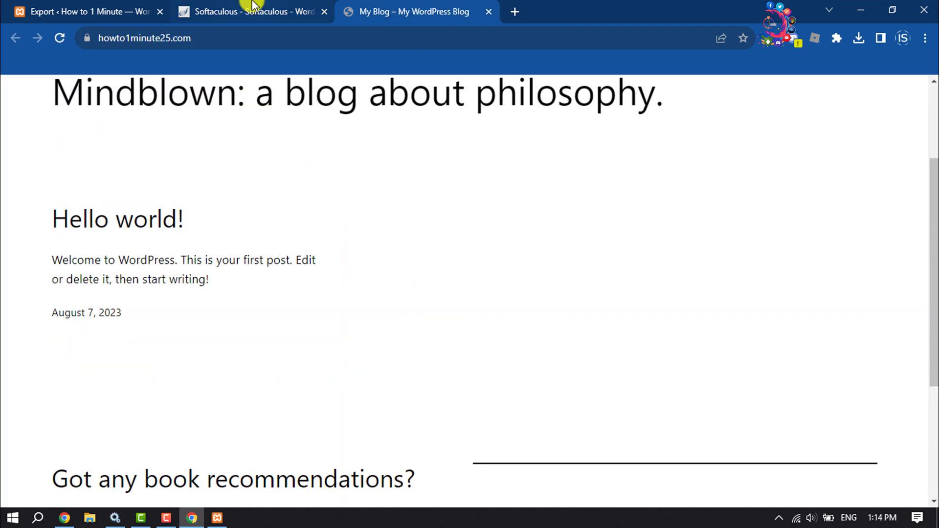
{"action": "left_click", "coordinate": [252, 6]}
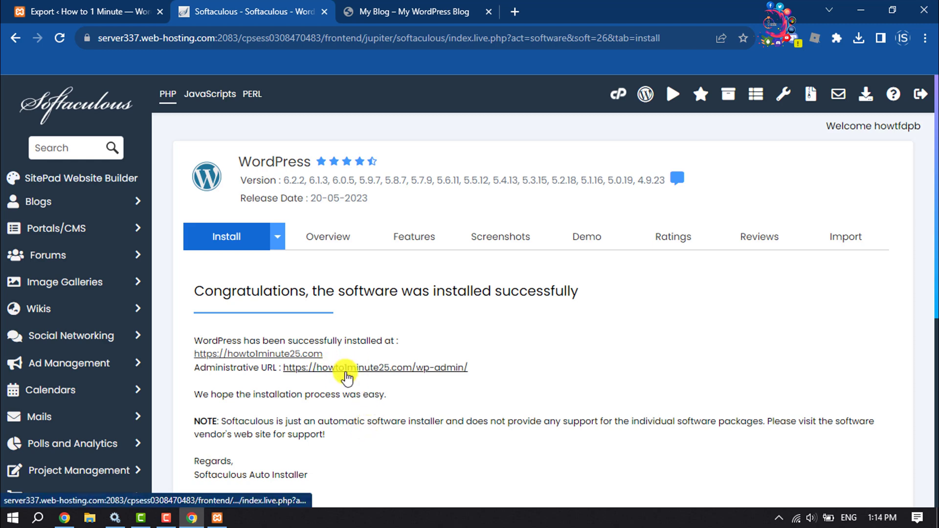
In the new site's wp-admin, install and activate All-in-One WP Migration from Plugins > Add New
{"action": "left_click", "coordinate": [345, 377]}
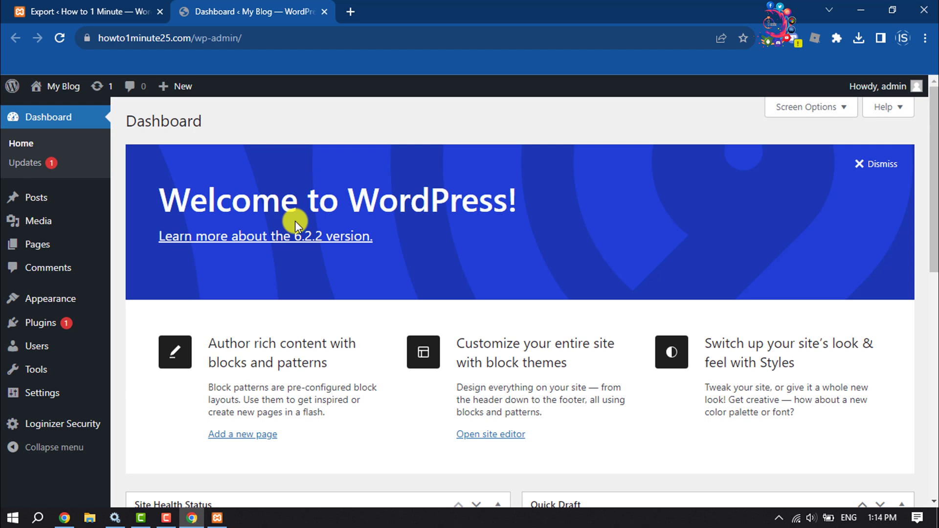
{"action": "mouse_move", "coordinate": [43, 327]}
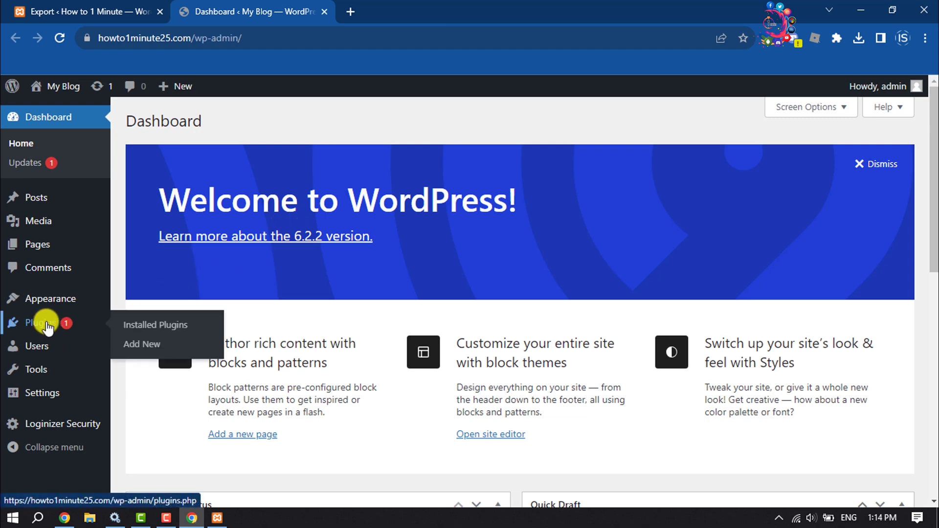
{"action": "left_click", "coordinate": [157, 349]}
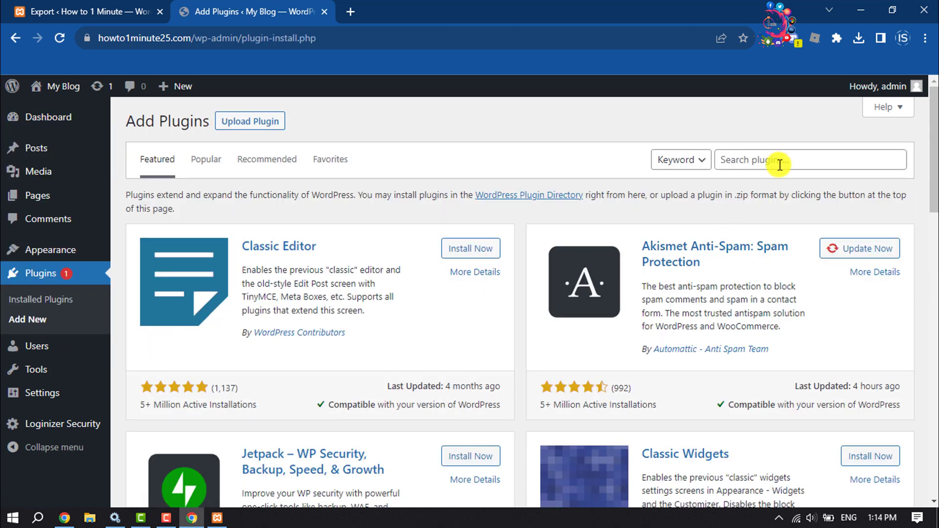
{"action": "left_click", "coordinate": [780, 164]}
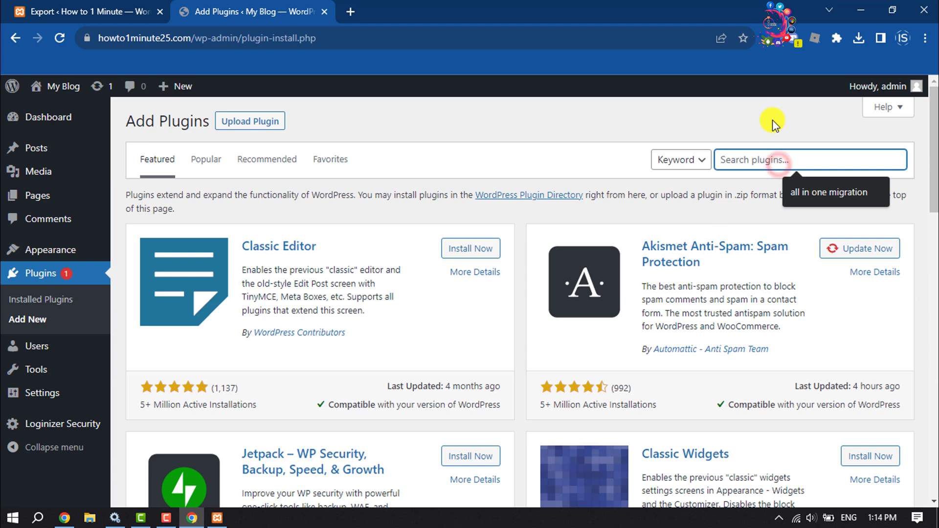
{"action": "left_click", "coordinate": [826, 191]}
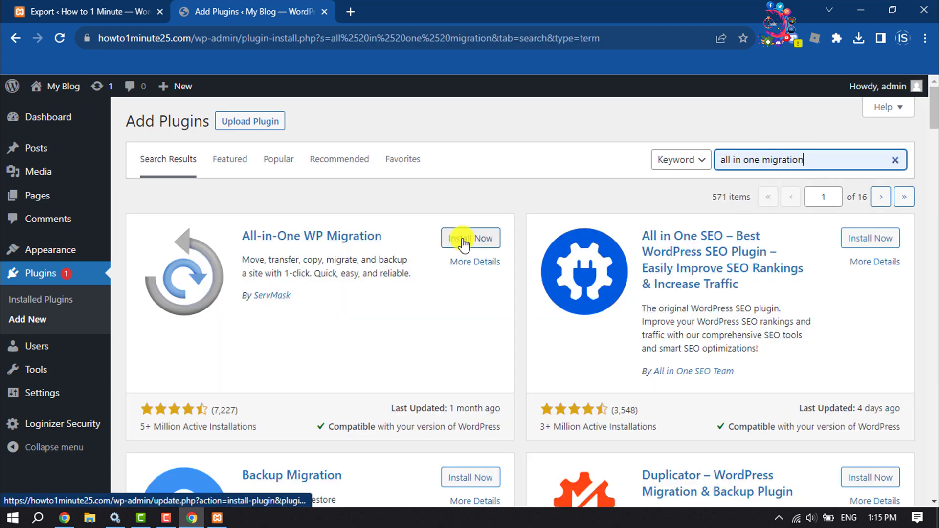
{"action": "left_click", "coordinate": [464, 241]}
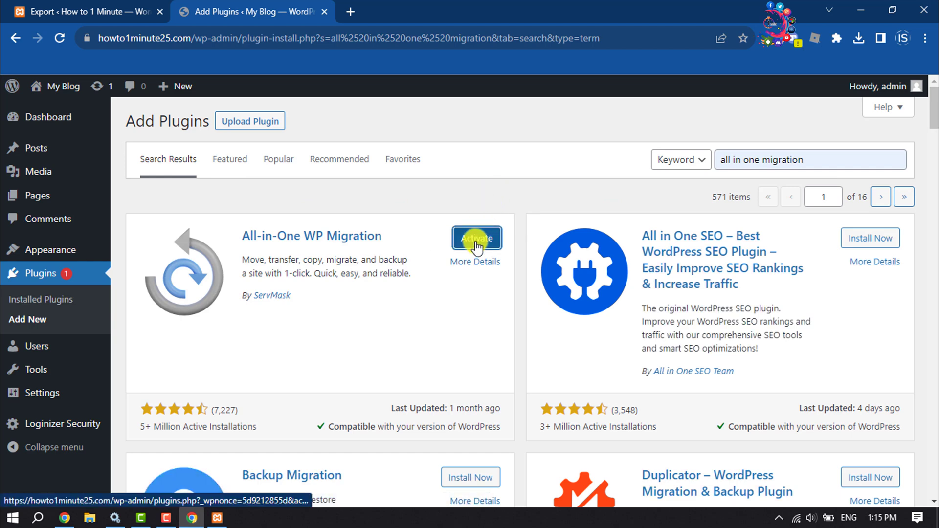
{"action": "left_click", "coordinate": [477, 245]}
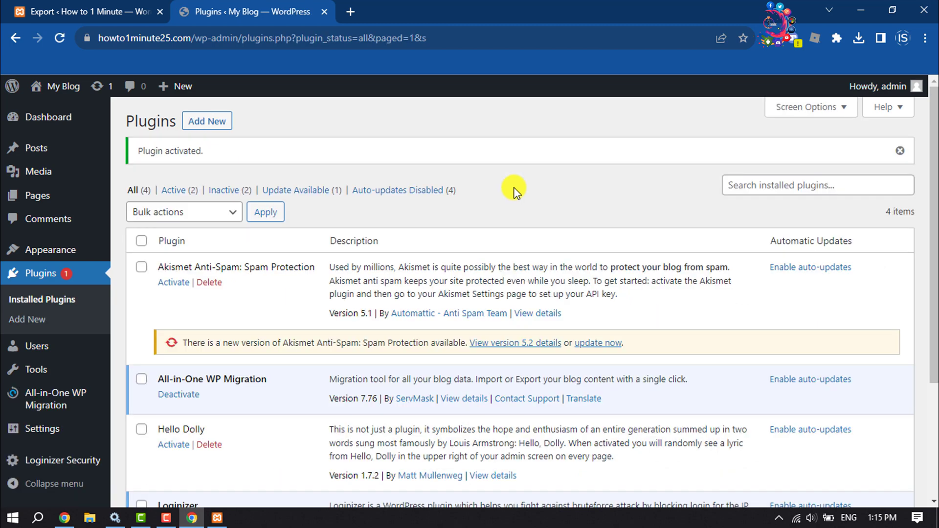
Check the local site's export tab, then return to the new site's plugins list
{"action": "mouse_move", "coordinate": [45, 400]}
{"action": "left_click", "coordinate": [73, 11]}
{"action": "left_click", "coordinate": [268, 7]}
{"action": "mouse_move", "coordinate": [88, 404]}
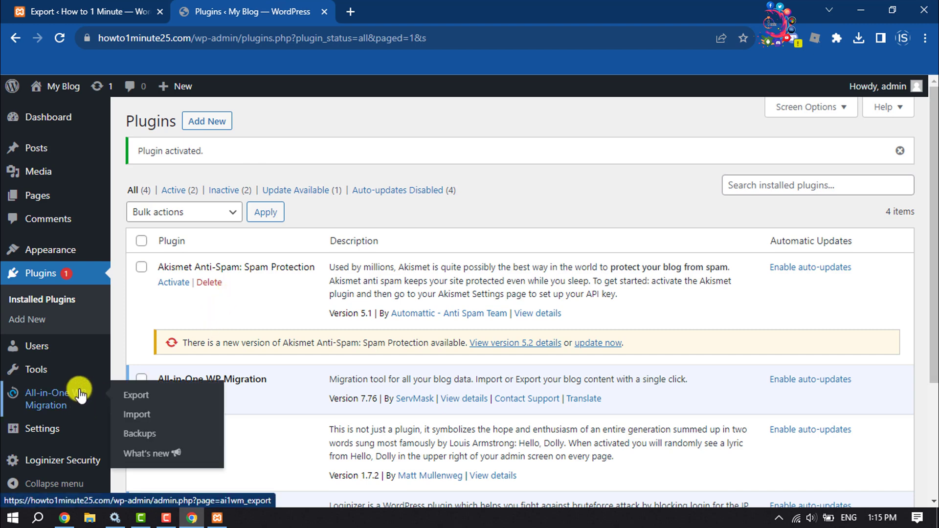
Import the localhost-wordpress .wpress backup from a file via All-in-One WP Migration's Import page
{"action": "left_click", "coordinate": [145, 418]}
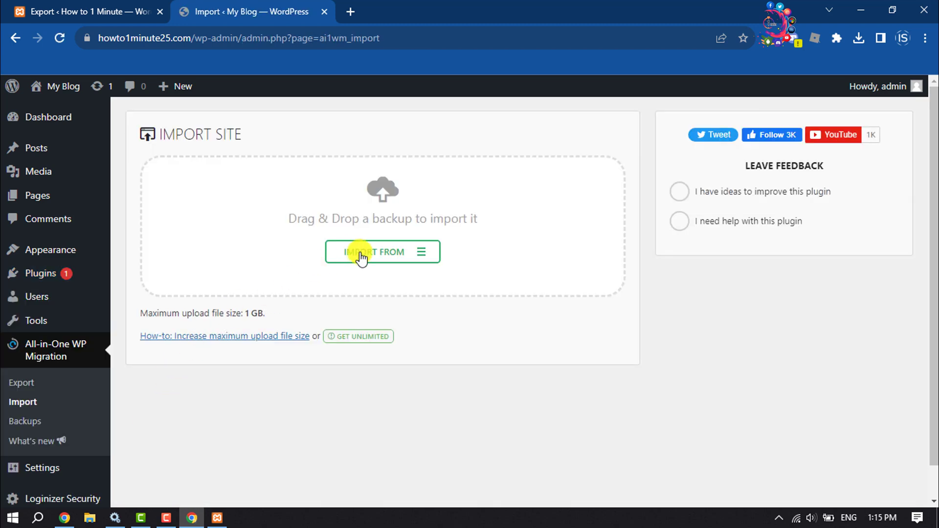
{"action": "left_click", "coordinate": [361, 258]}
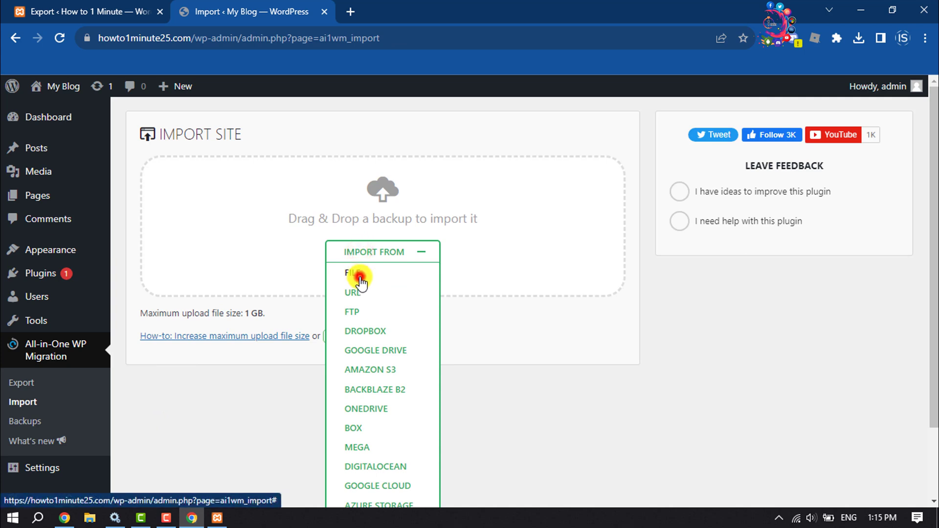
{"action": "left_click", "coordinate": [361, 279]}
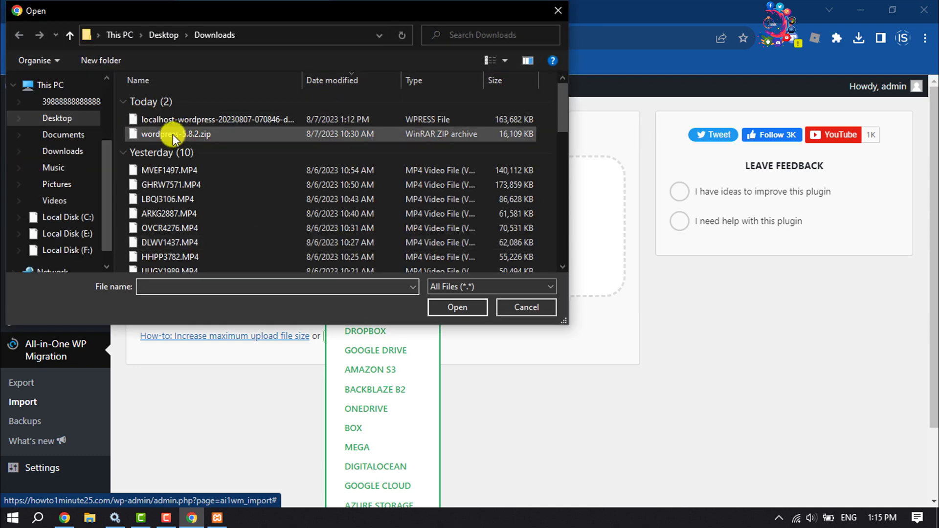
{"action": "left_click", "coordinate": [190, 119]}
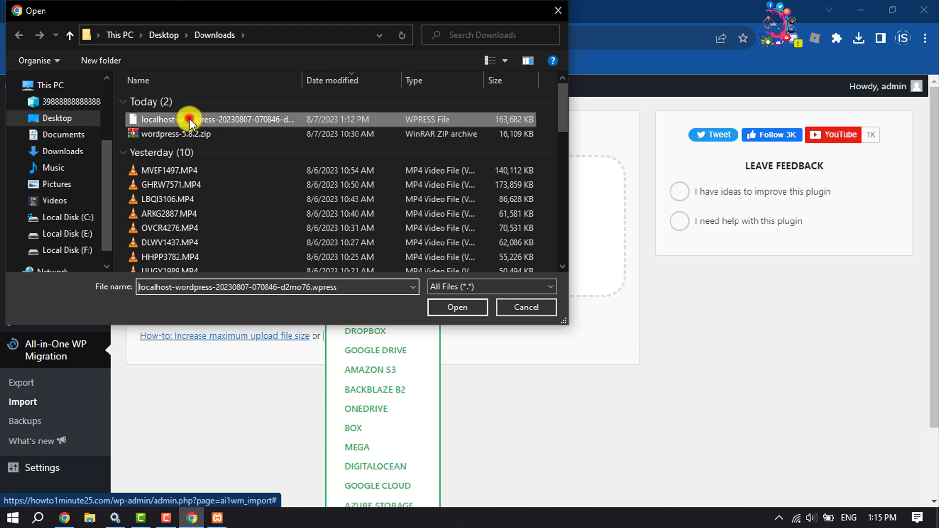
{"action": "left_click", "coordinate": [452, 311]}
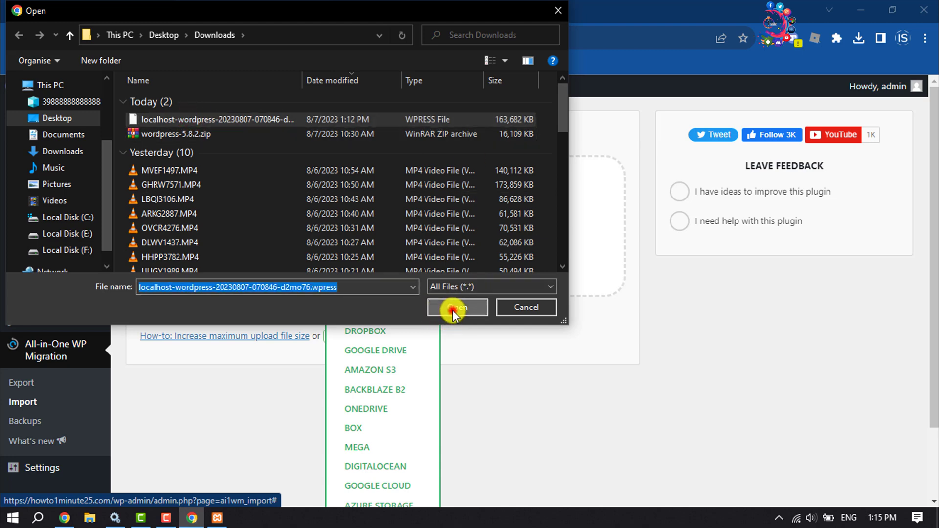